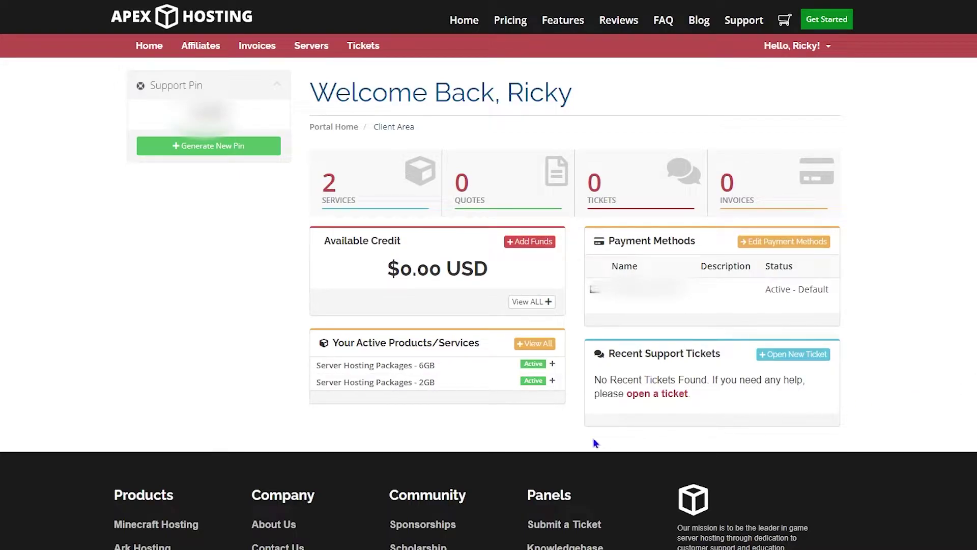
Show all active products and services to reach the 6GB Minecraft server's Manage Product page
left_click_drag(433, 392, 309, 352)
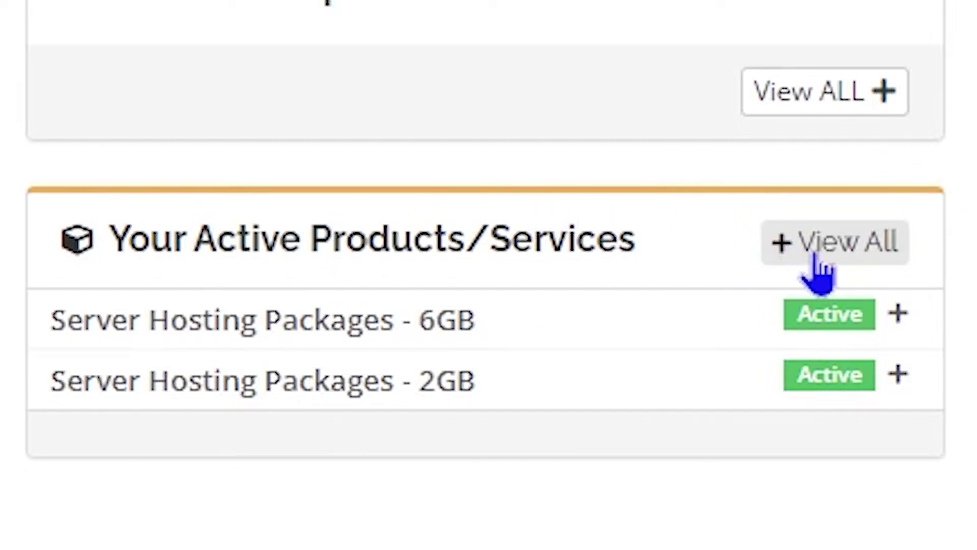
left_click(868, 247)
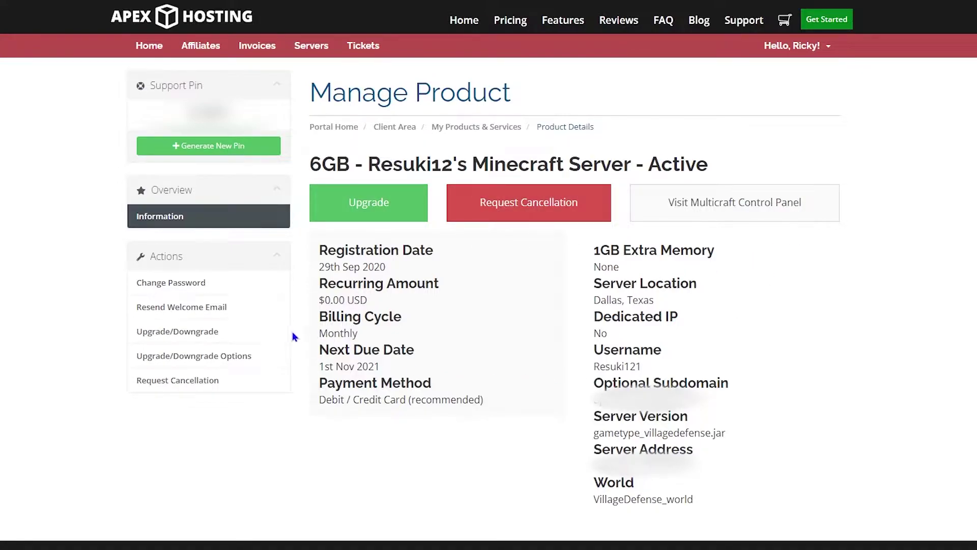
Review the Permissions Setup addon and other product addons, then order the Modpack Creation Starter addon
left_click_drag(294, 336, 135, 343)
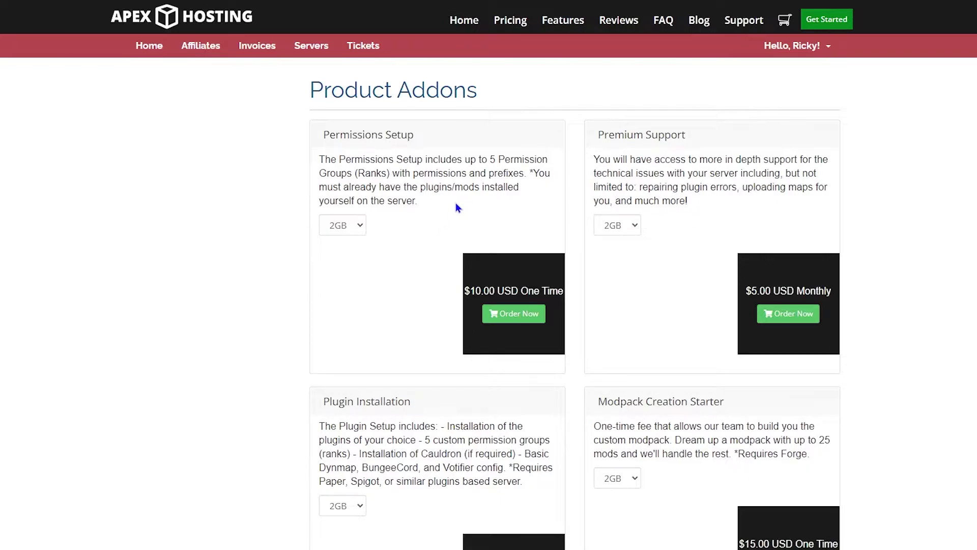
left_click_drag(456, 203, 312, 145)
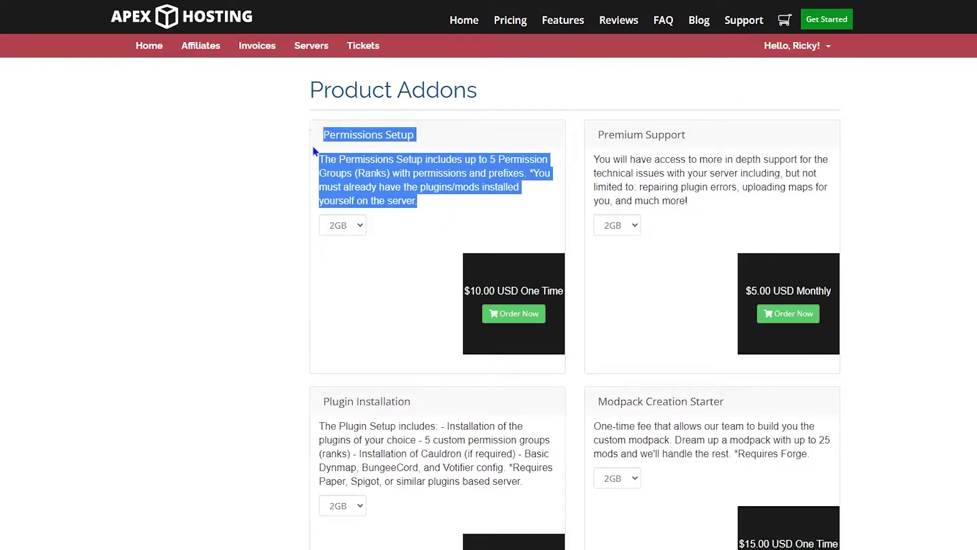
left_click(510, 204)
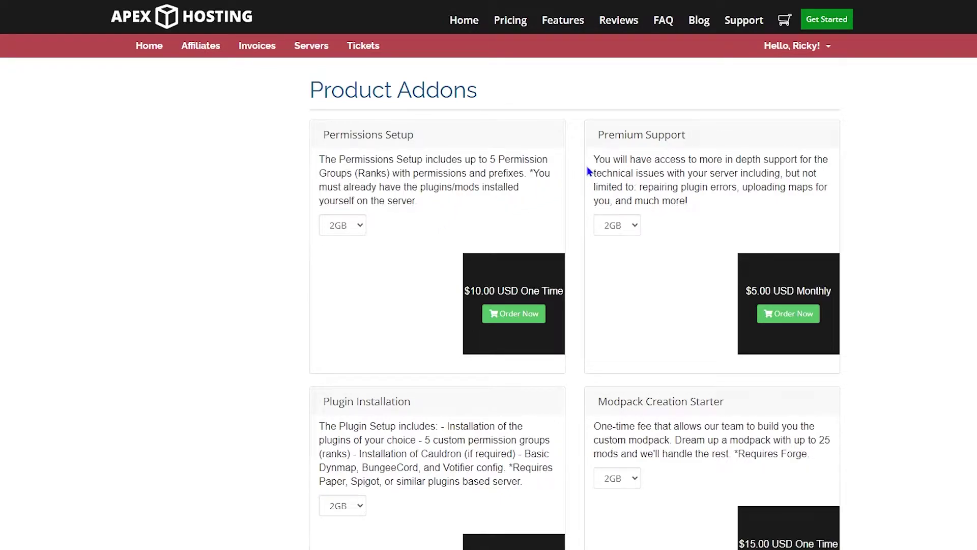
scroll(587, 168, "down", 5)
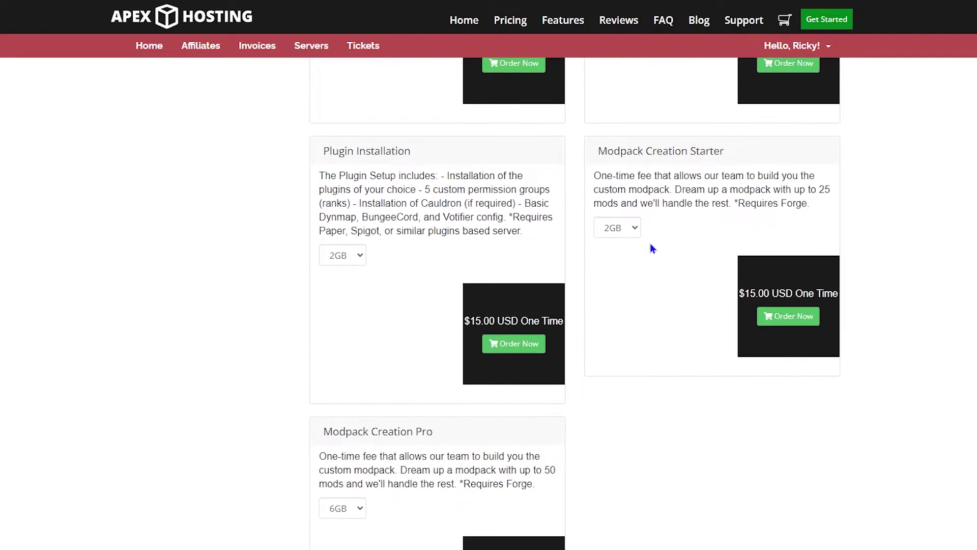
scroll(653, 248, "down", 4)
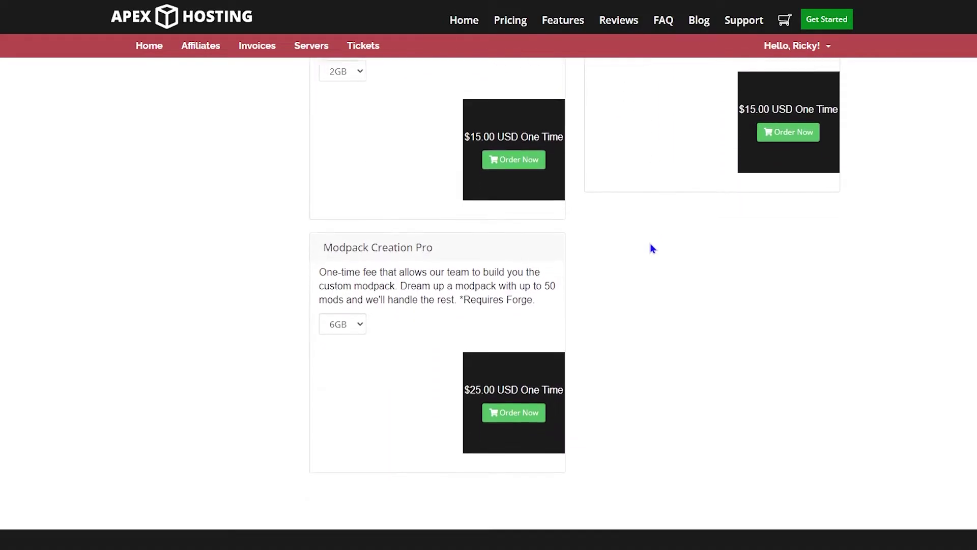
scroll(653, 249, "up", 6)
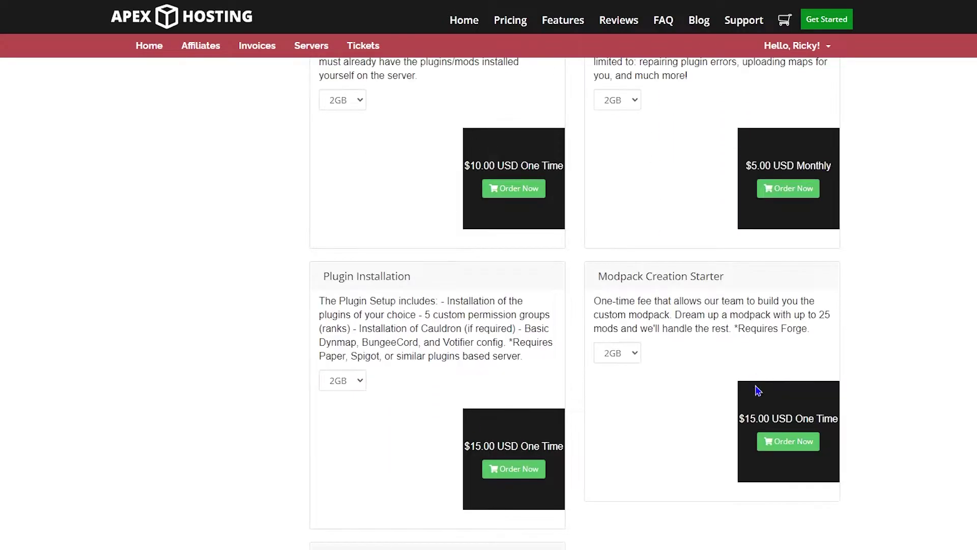
left_click(778, 441)
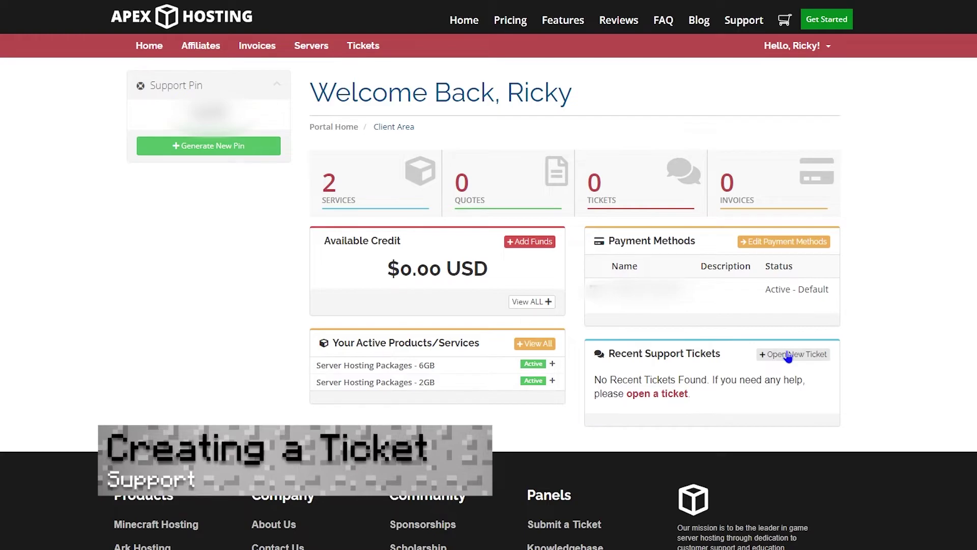
Open a new support ticket form for the Login Assistance department
left_click(788, 356)
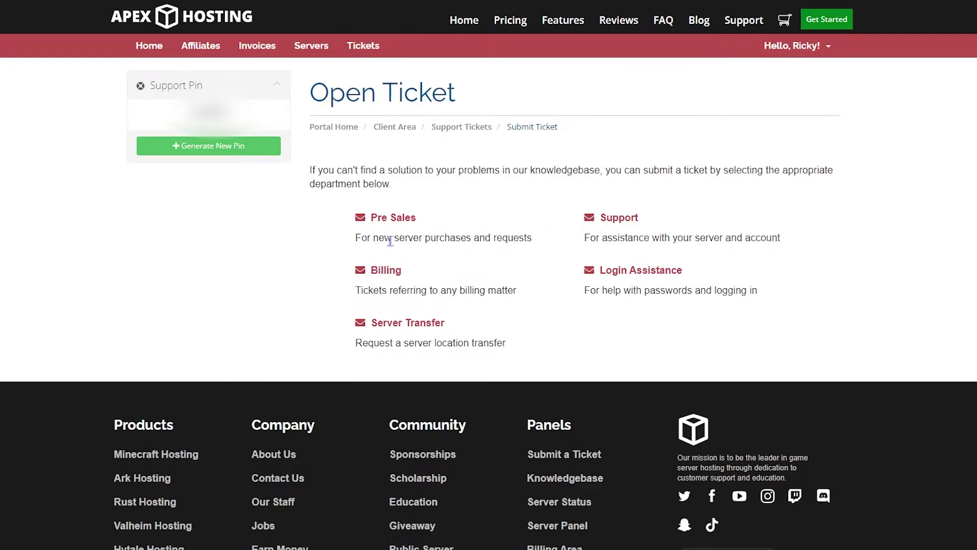
left_click(630, 273)
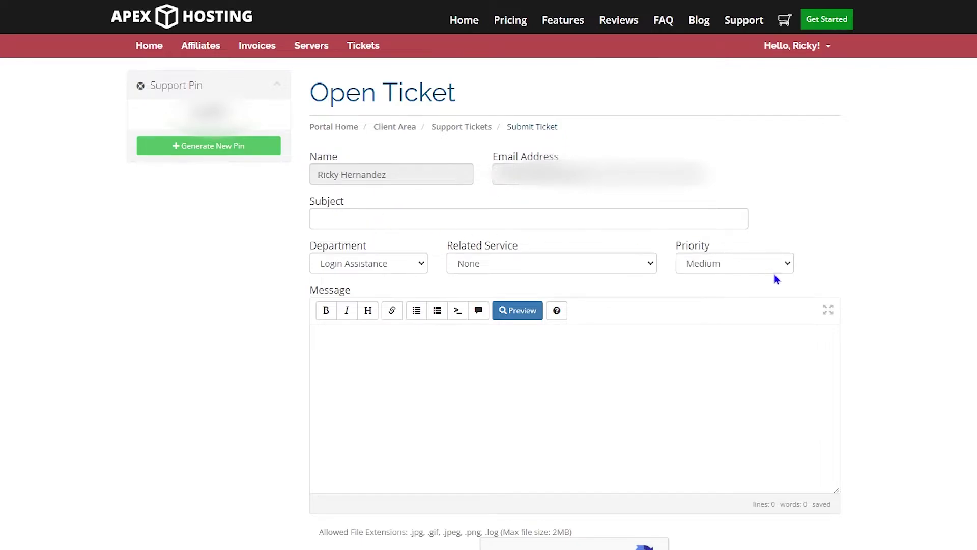
scroll(526, 397, "down", 3)
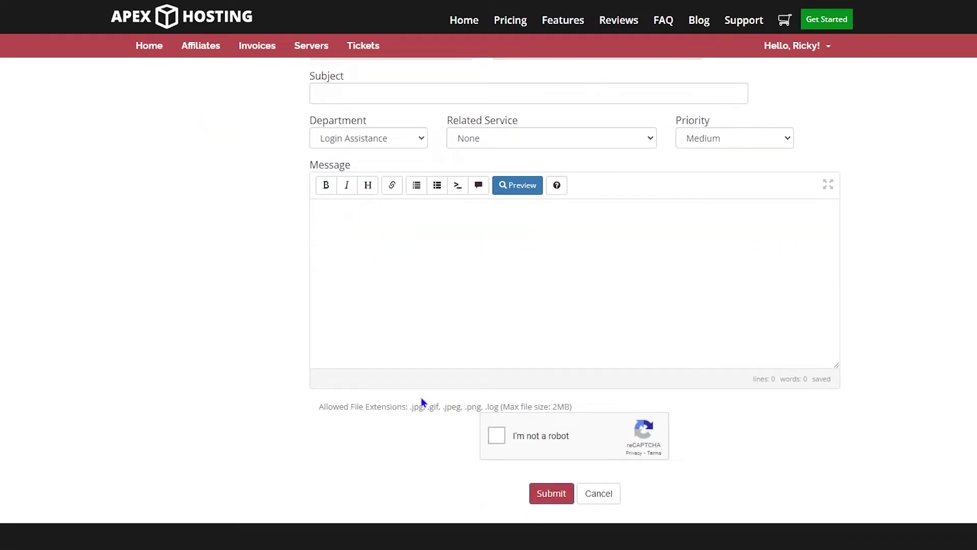
scroll(426, 401, "up", 3)
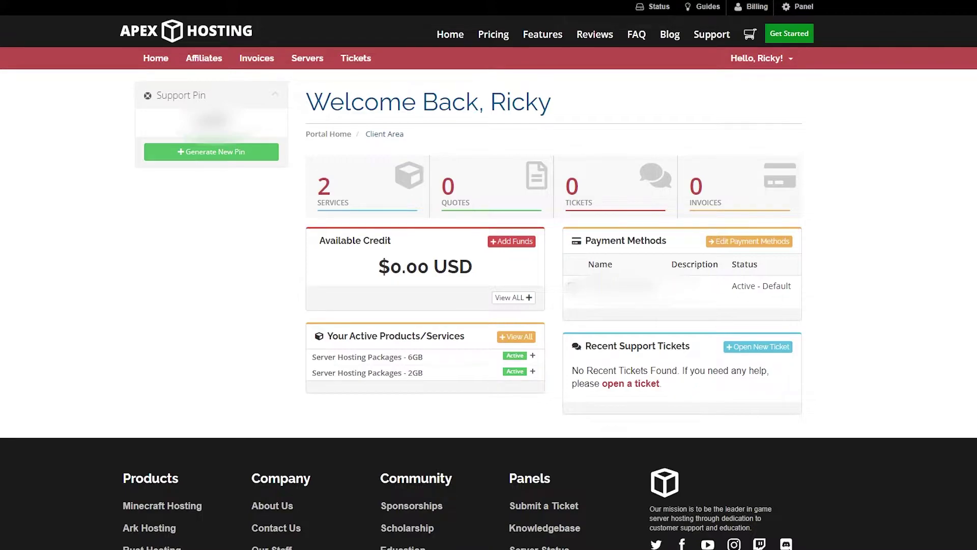
View My Invoices, listing all 14 paid invoices with none currently due
left_click(250, 66)
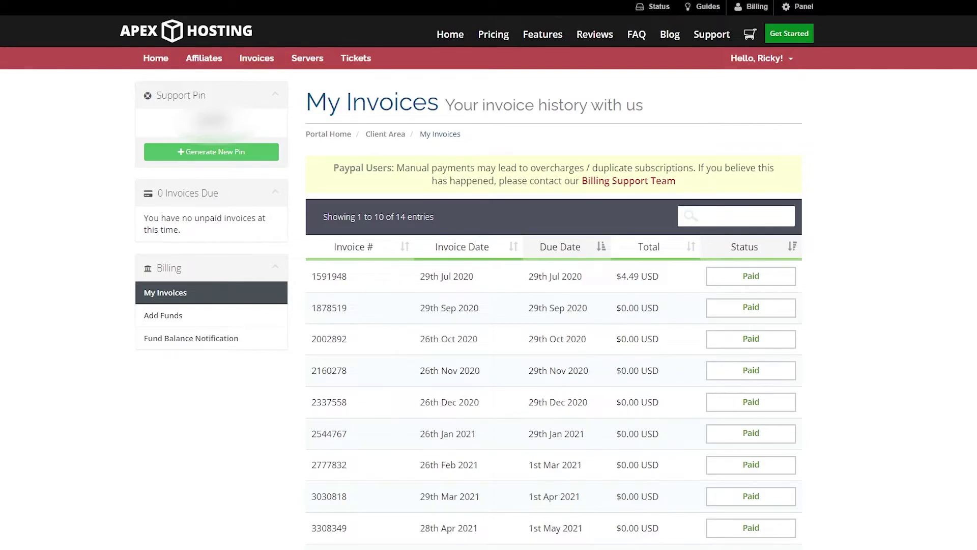
scroll(174, 260, "down", 1)
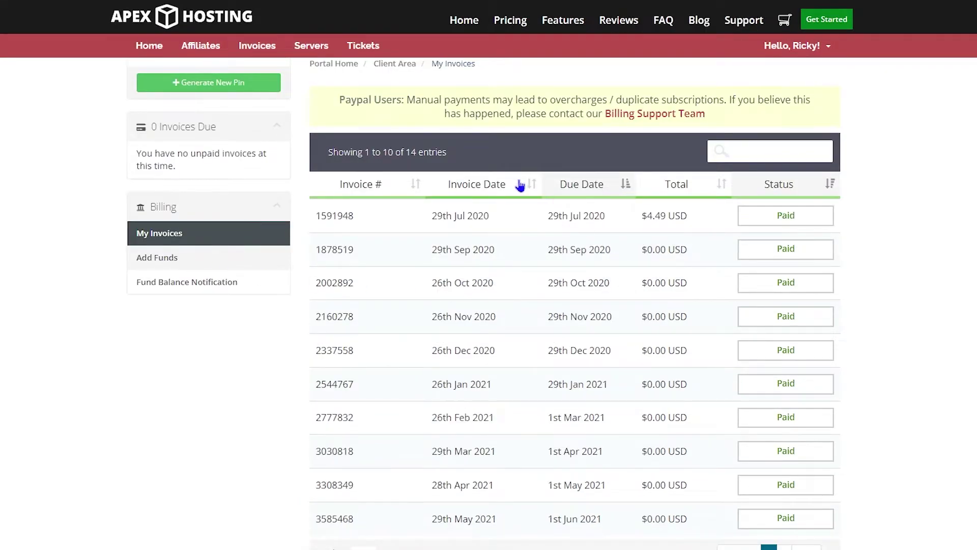
Open Add Funds, review the $10–$100 deposit limits, and keep Debit / Credit Card as payment method
left_click(155, 256)
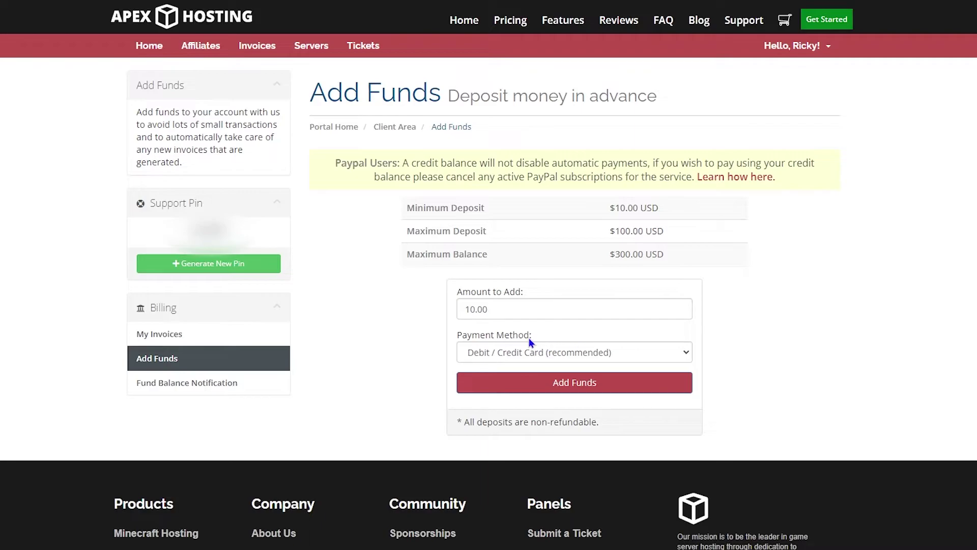
left_click_drag(527, 319, 373, 313)
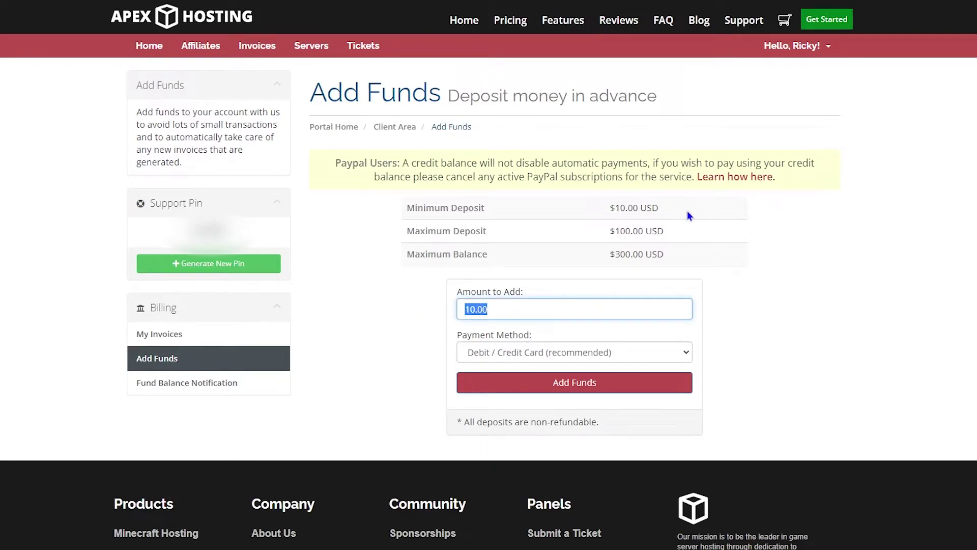
left_click_drag(687, 211, 582, 210)
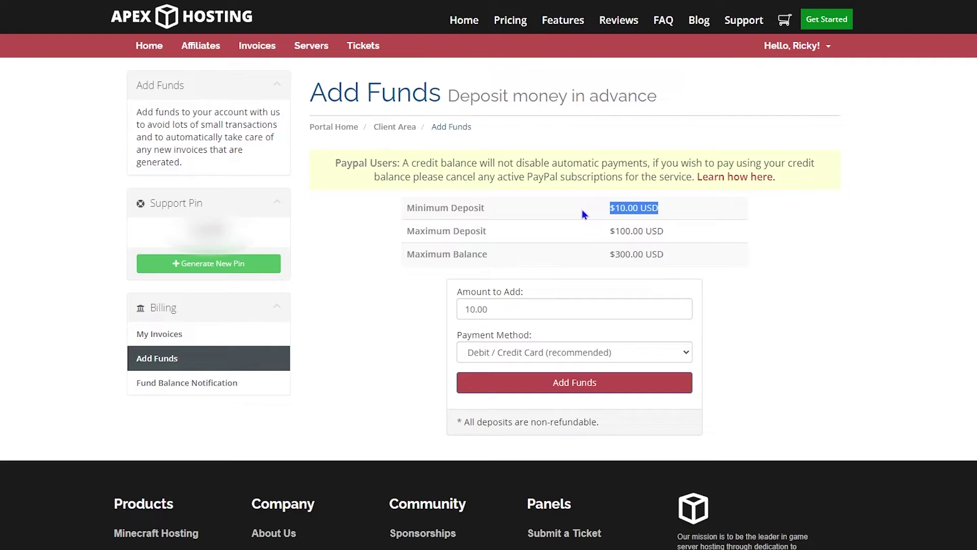
left_click(584, 258)
left_click(673, 358)
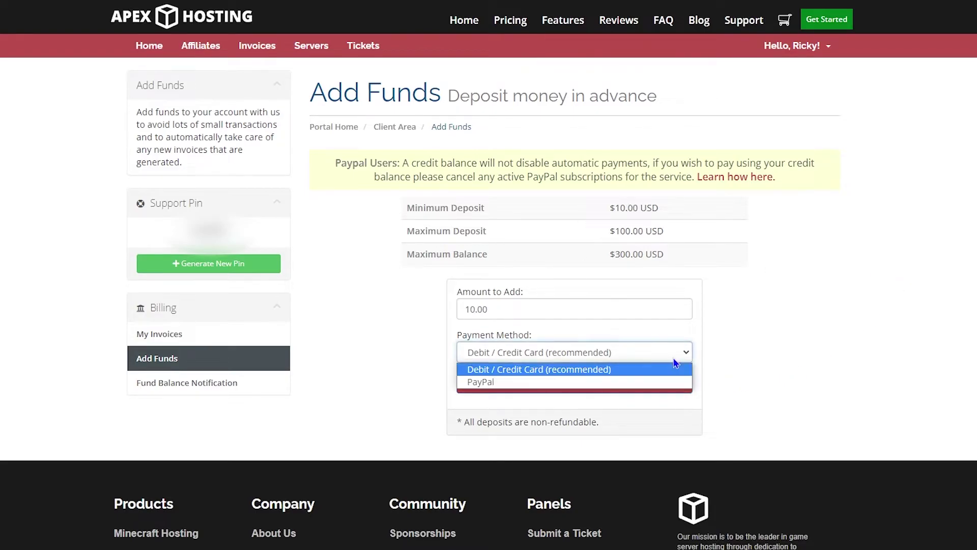
left_click(673, 360)
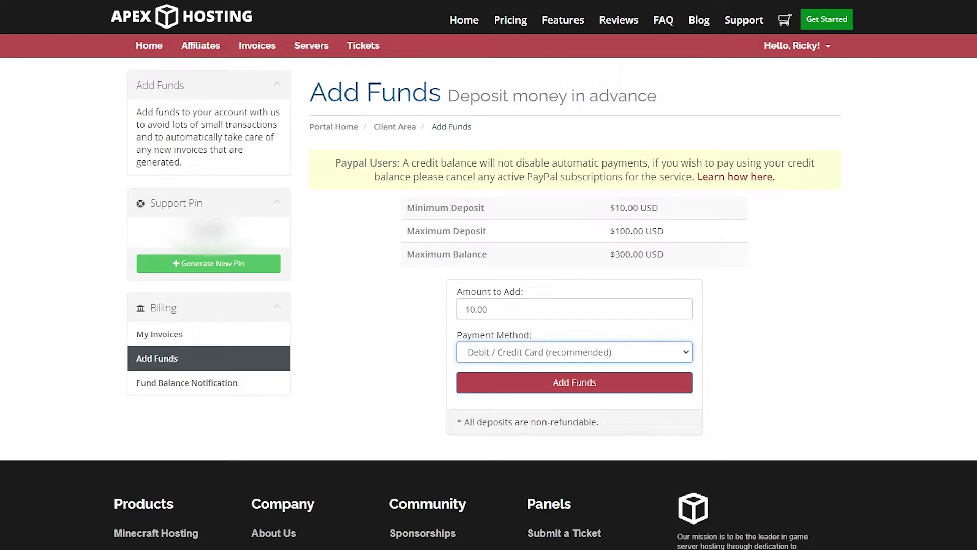
Set Fund Balance Notification's Reminder Fund amount to $10.00, leaving the reminder toggle on No
left_click(192, 383)
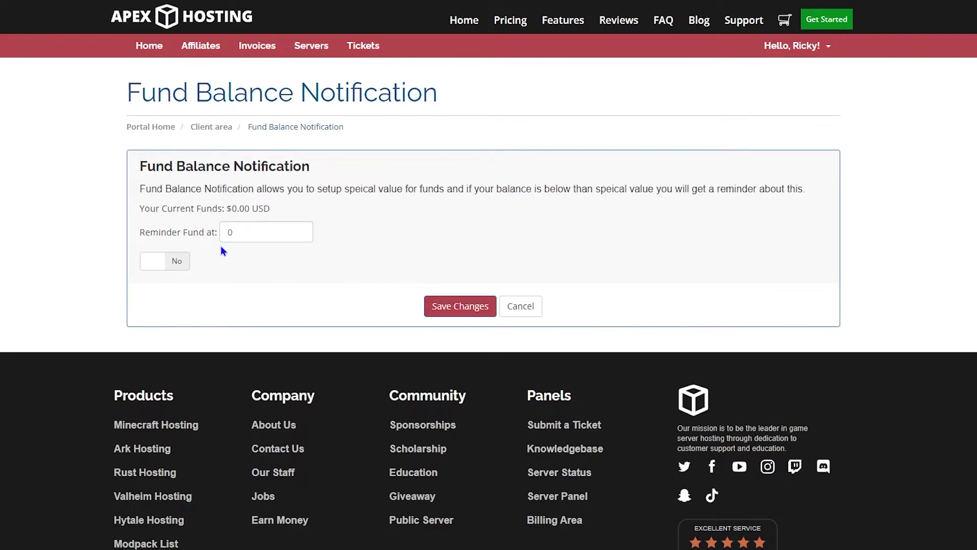
left_click_drag(262, 232, 228, 232)
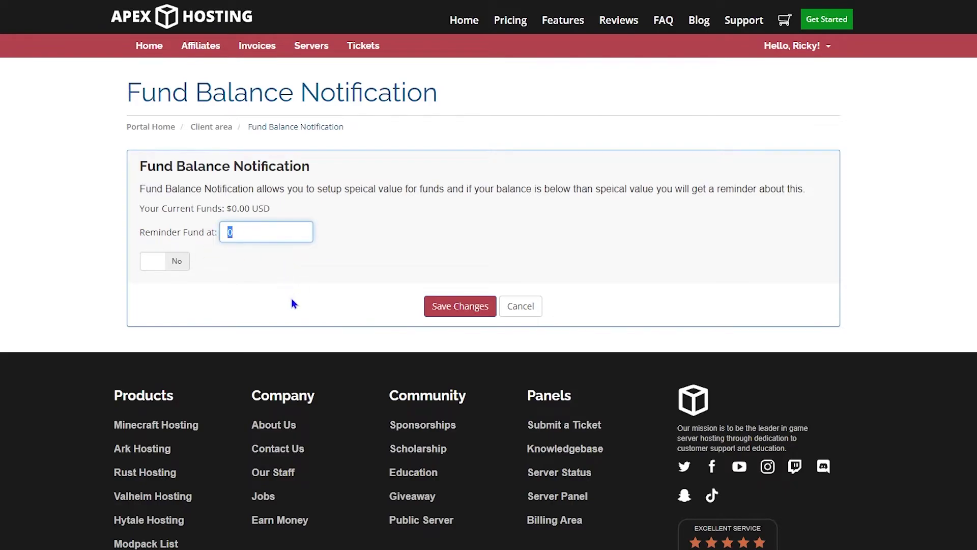
type("10")
key("BackSpace")
key("BackSpace")
type("$10.00")
left_click(152, 263)
left_click(152, 264)
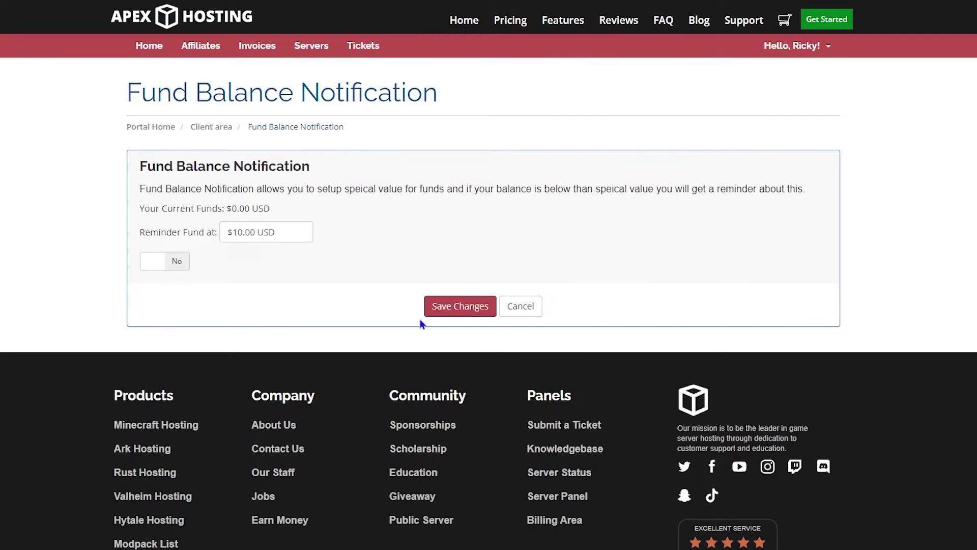
left_click(173, 262)
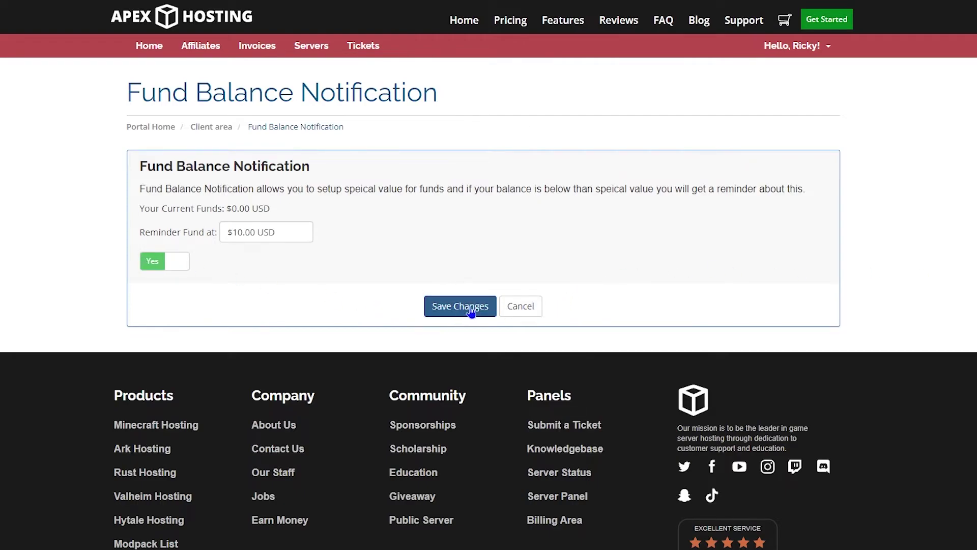
left_click(148, 266)
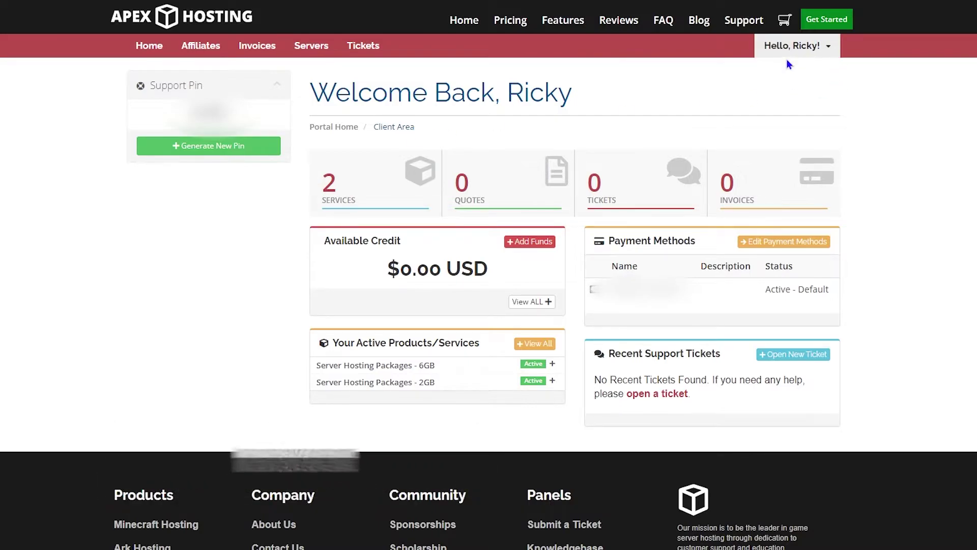
View the Payment Methods page showing the single saved card marked Active - Default
left_click(834, 46)
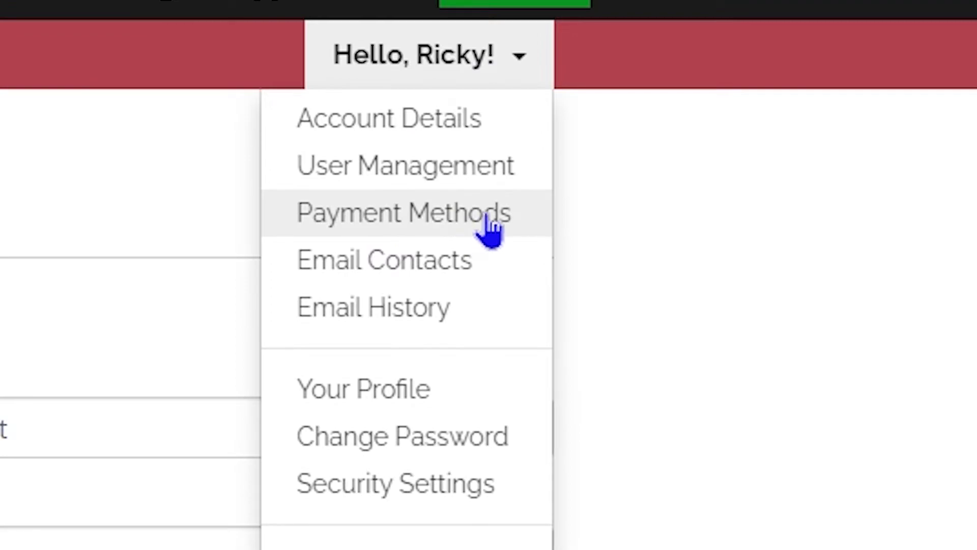
left_click(476, 226)
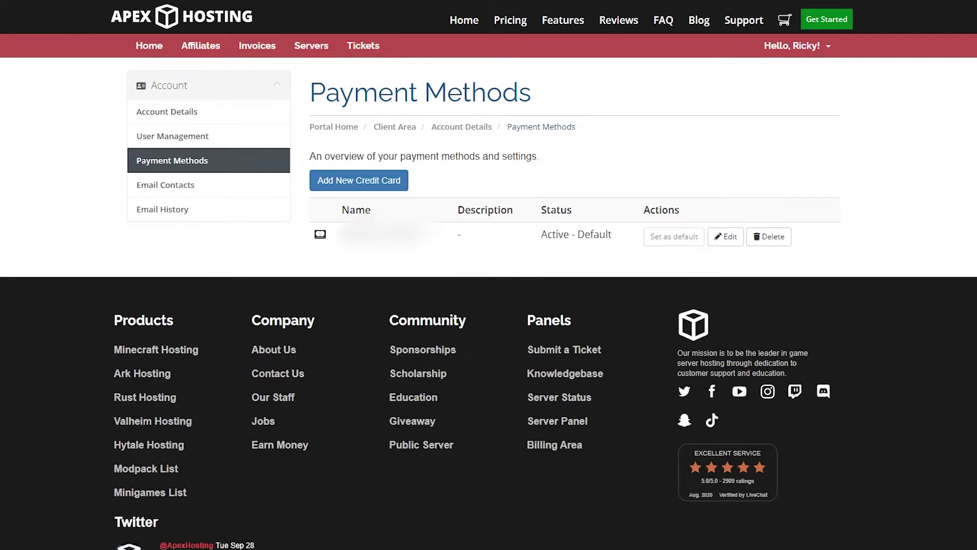
left_click(810, 51)
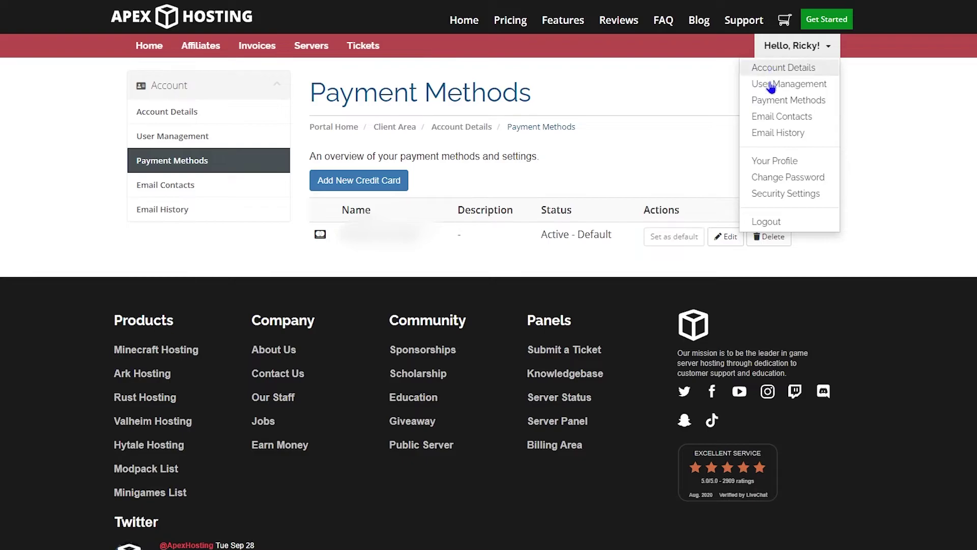
Go to Email Contacts and enter the new contact's first and last name
left_click(800, 118)
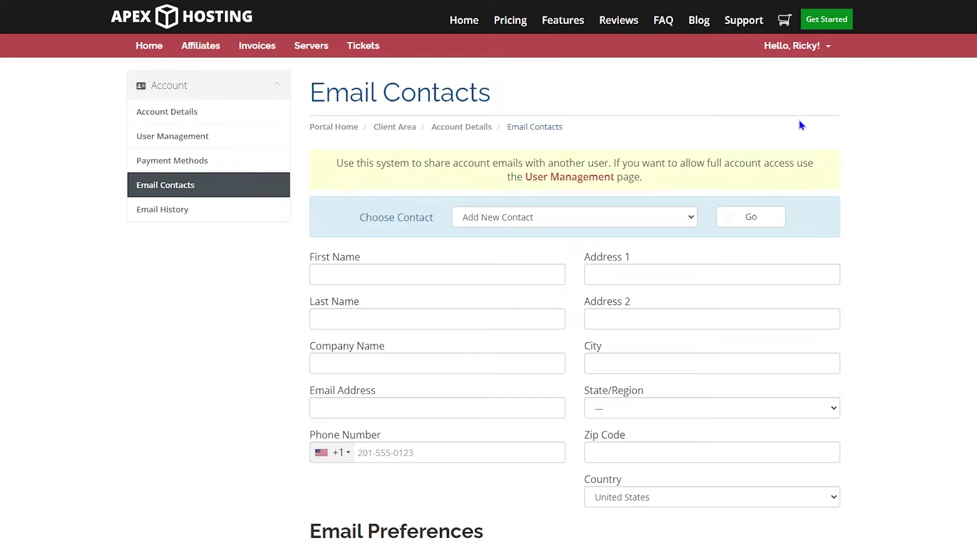
left_click(341, 281)
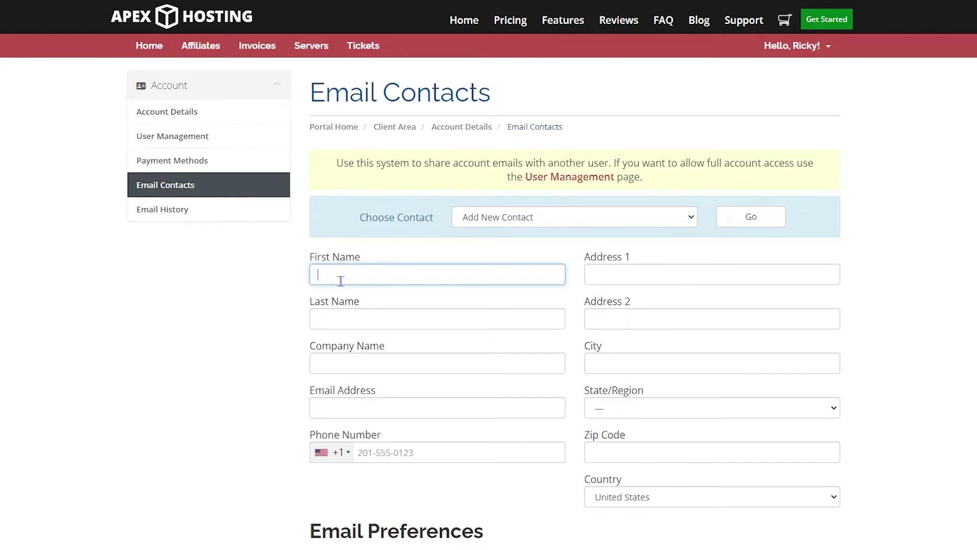
type("test")
key("Tab")
type("testiong")
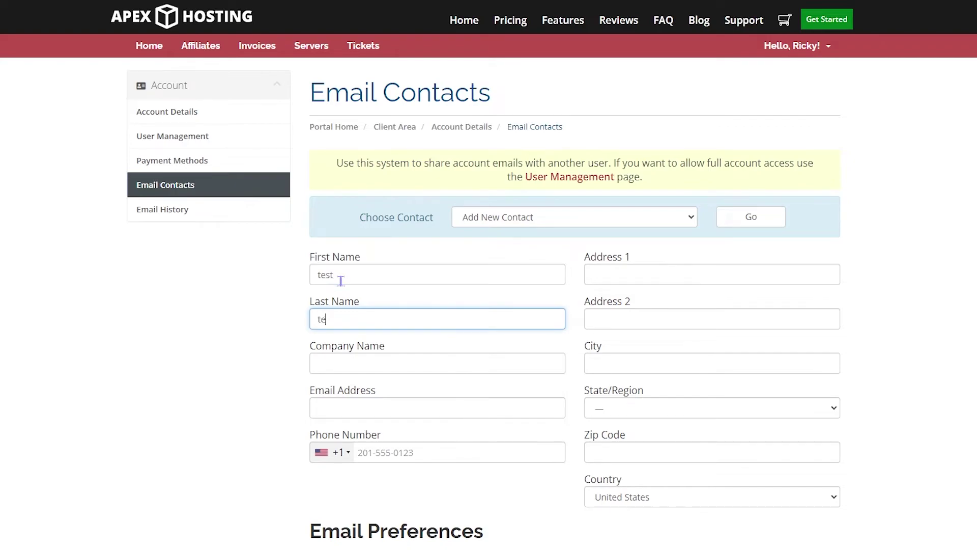
key("BackSpace")
key("BackSpace")
type("ngton")
Fill in company name apex and the contact's e-mail address
key("Tab")
type("apex")
key("Tab")
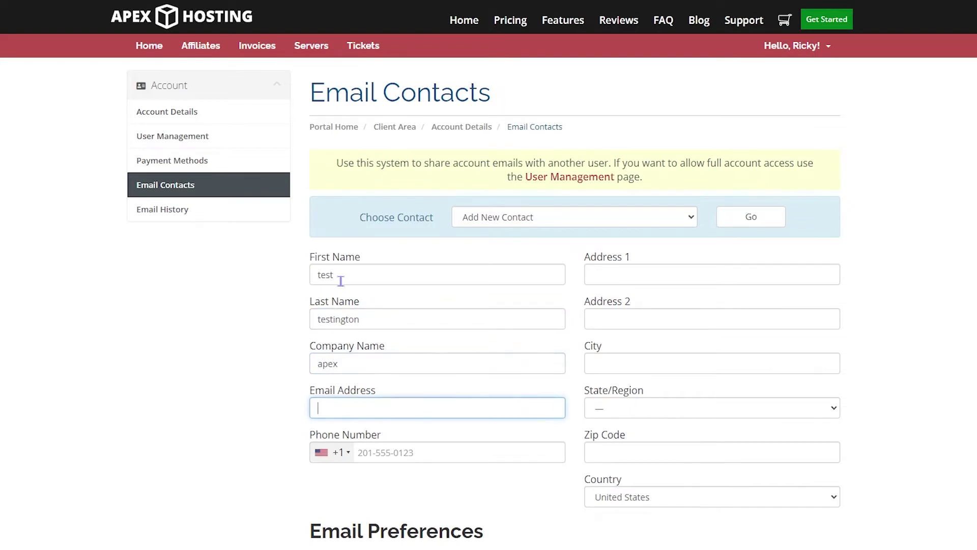
type("testtestington@gmail")
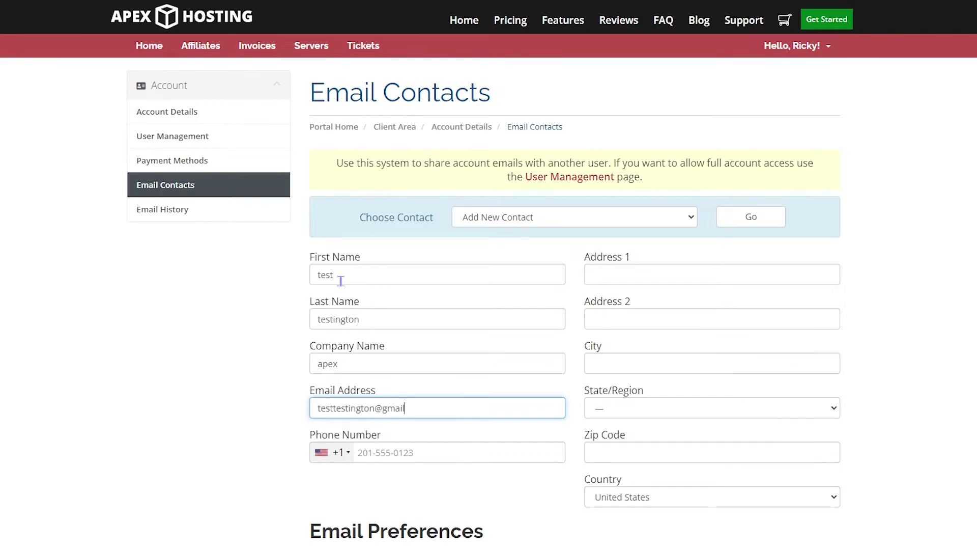
scroll(236, 362, "down", 5)
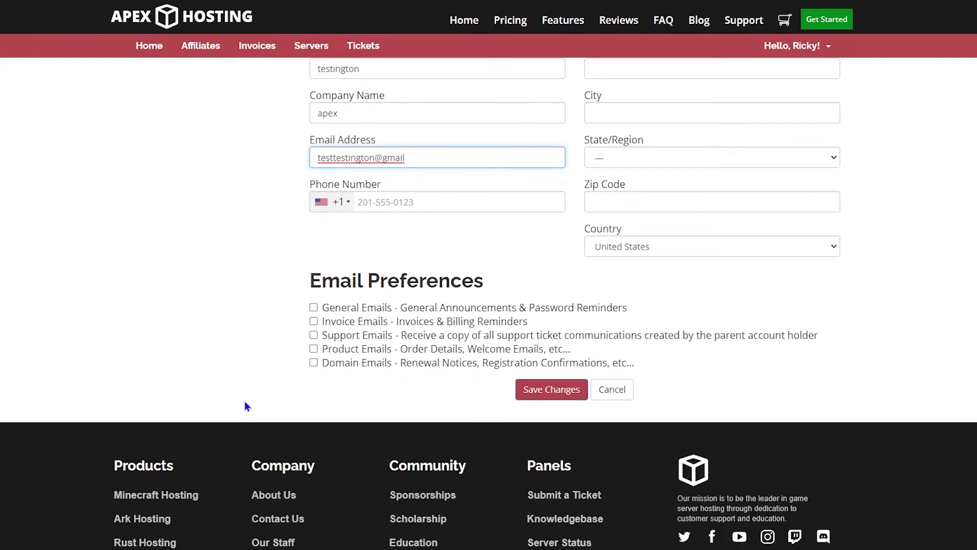
scroll(379, 371, "up", 5)
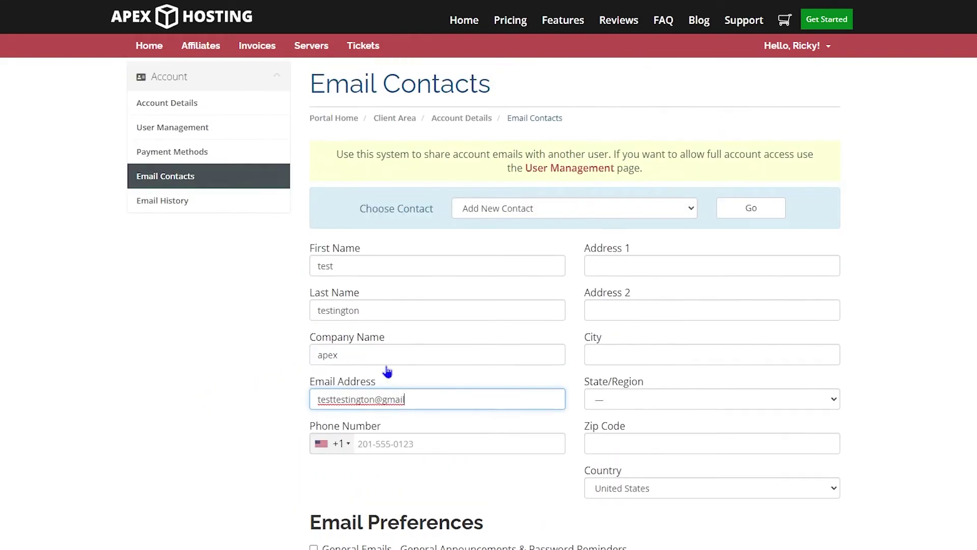
Bring up Change Password and focus the existing and new password fields, leaving all empty
left_click(812, 47)
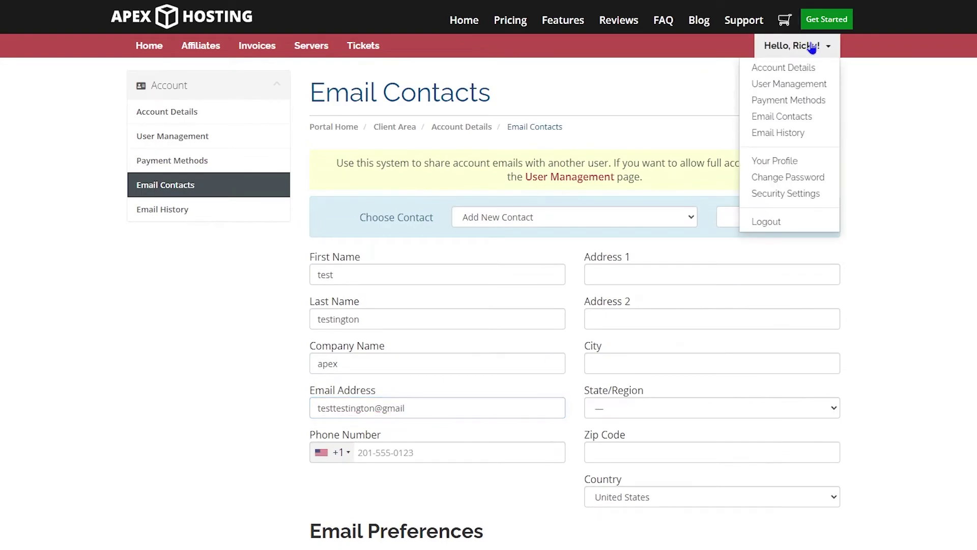
left_click(784, 179)
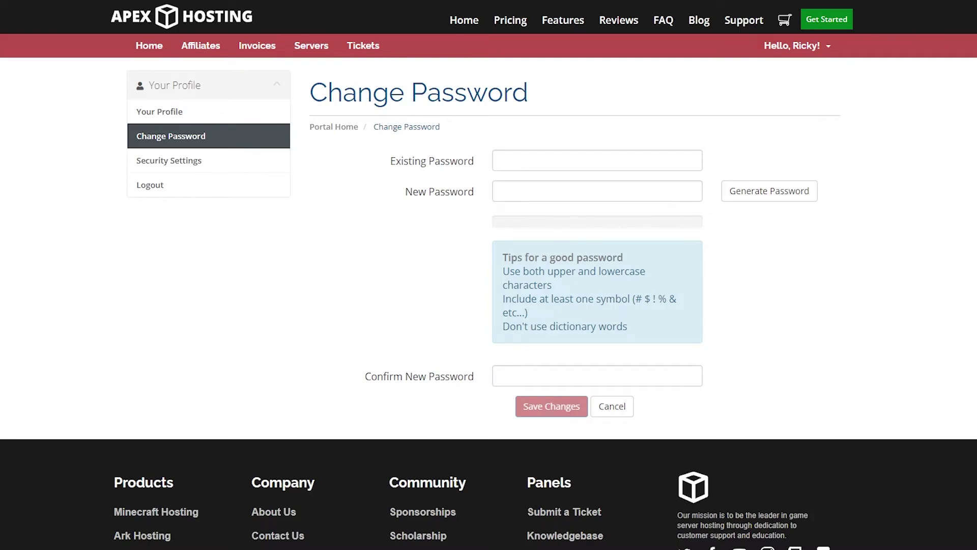
left_click(579, 162)
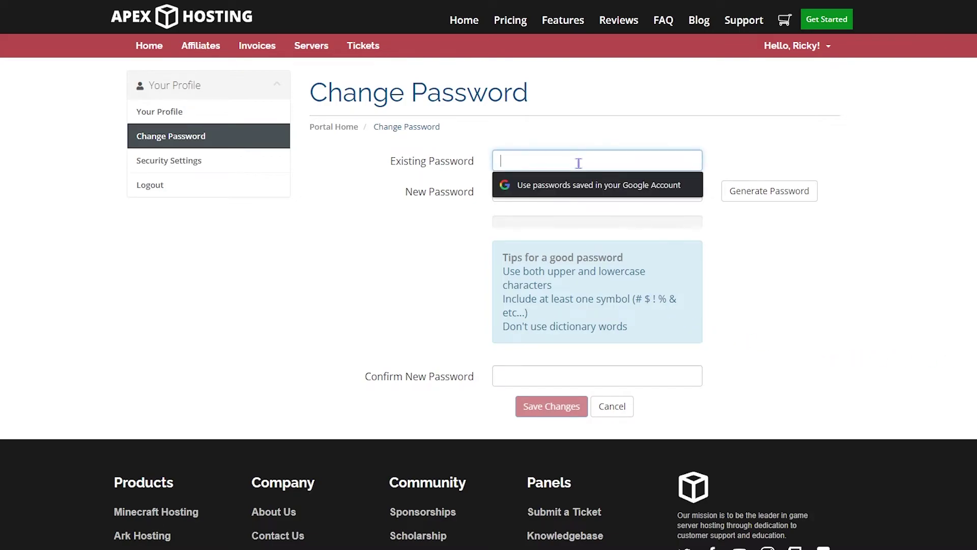
left_click(569, 220)
left_click(563, 198)
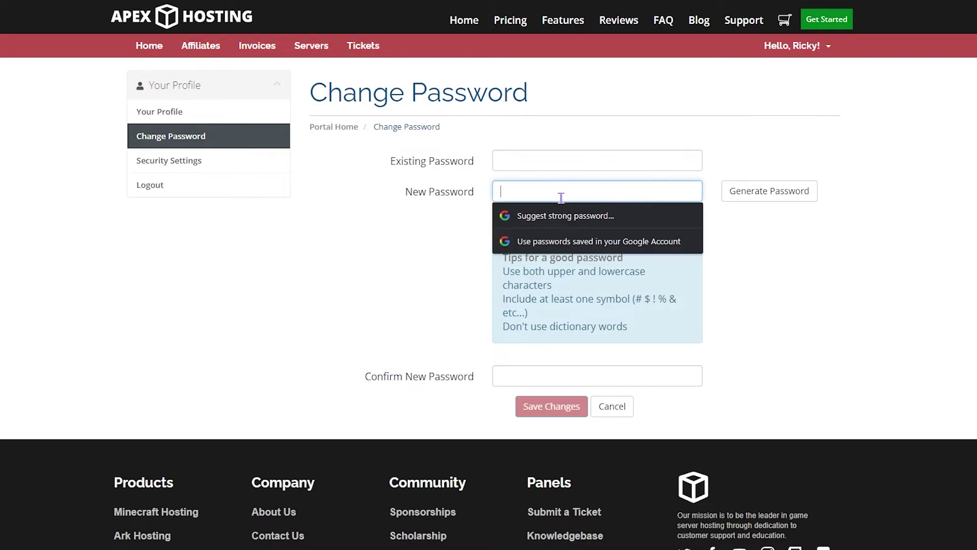
left_click(722, 265)
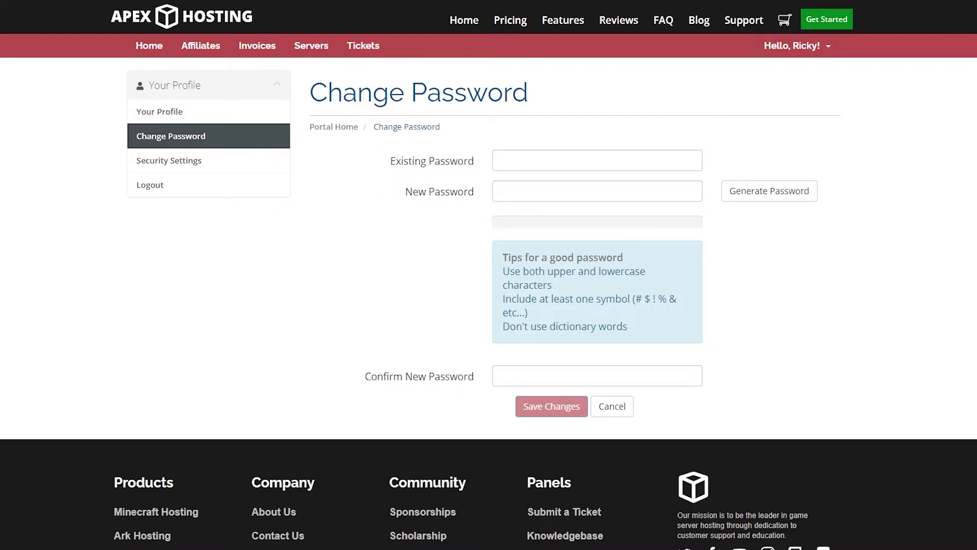
Browse Security Settings, then open and close the two-factor authentication setup without enabling it
left_click(789, 47)
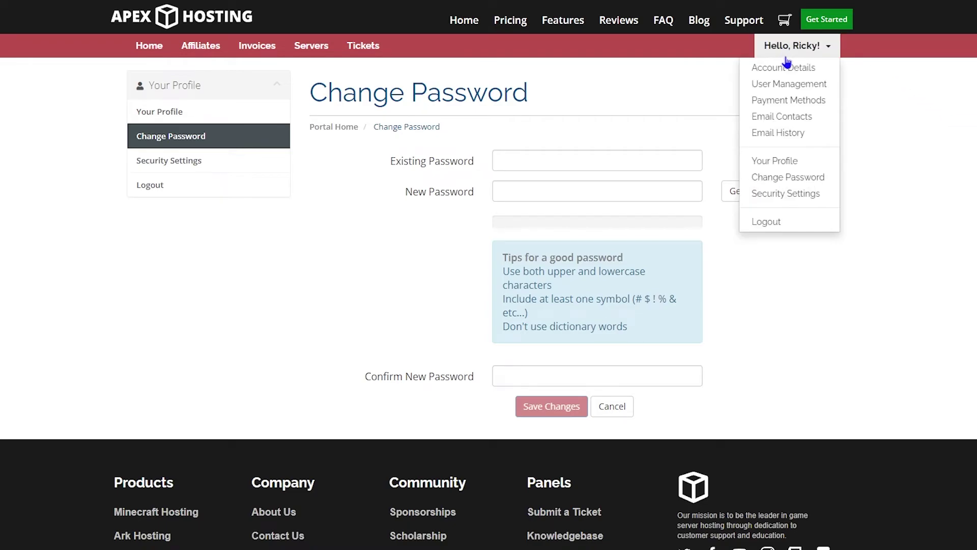
left_click(790, 198)
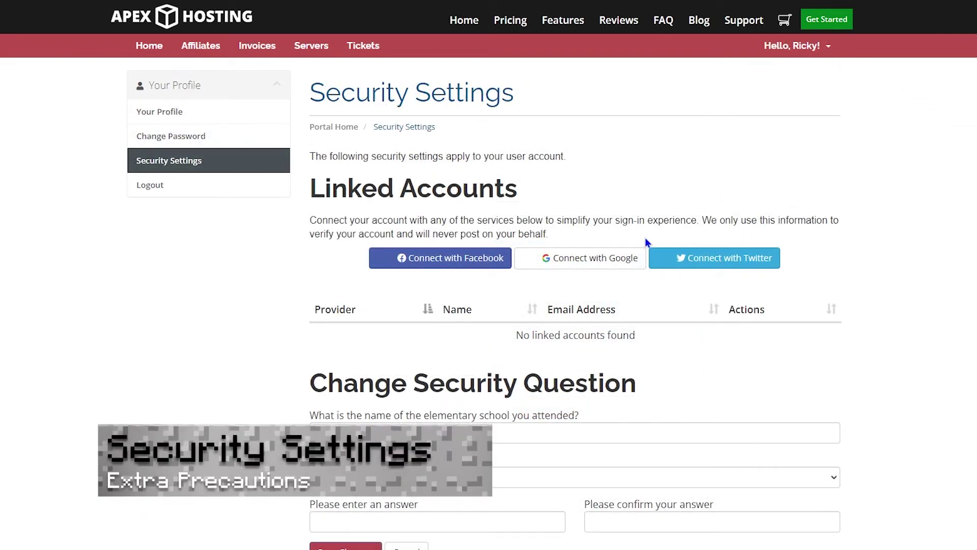
scroll(585, 199, "down", 2)
scroll(584, 198, "down", 1)
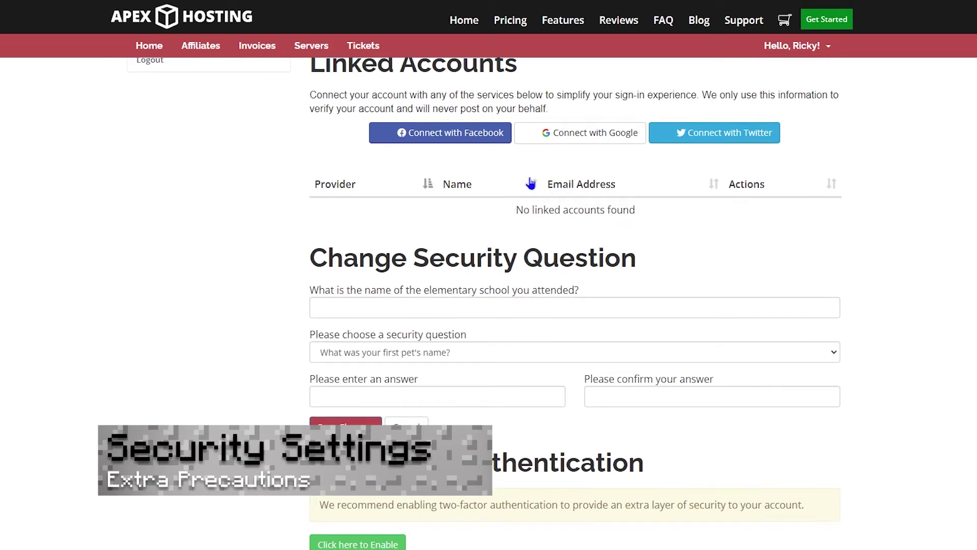
scroll(305, 226, "up", 2)
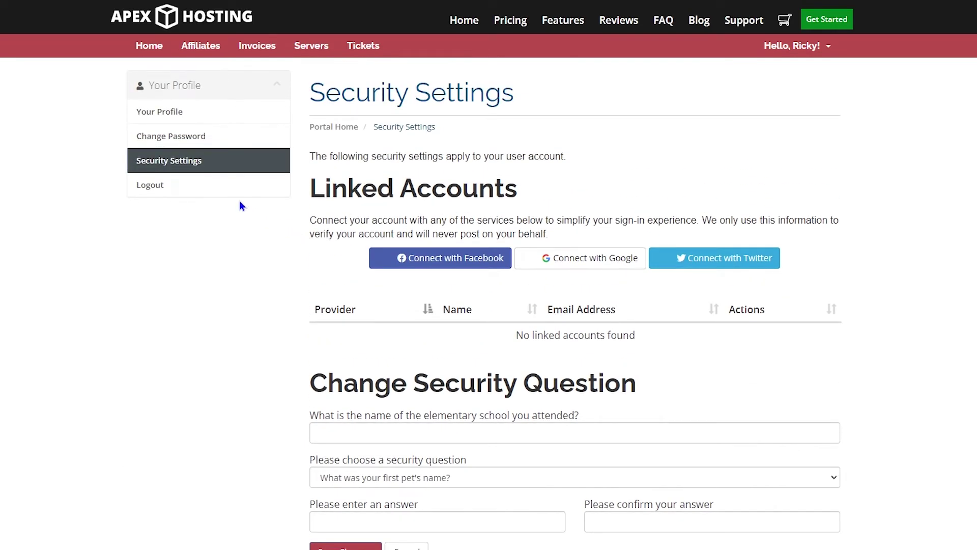
scroll(239, 218, "down", 1)
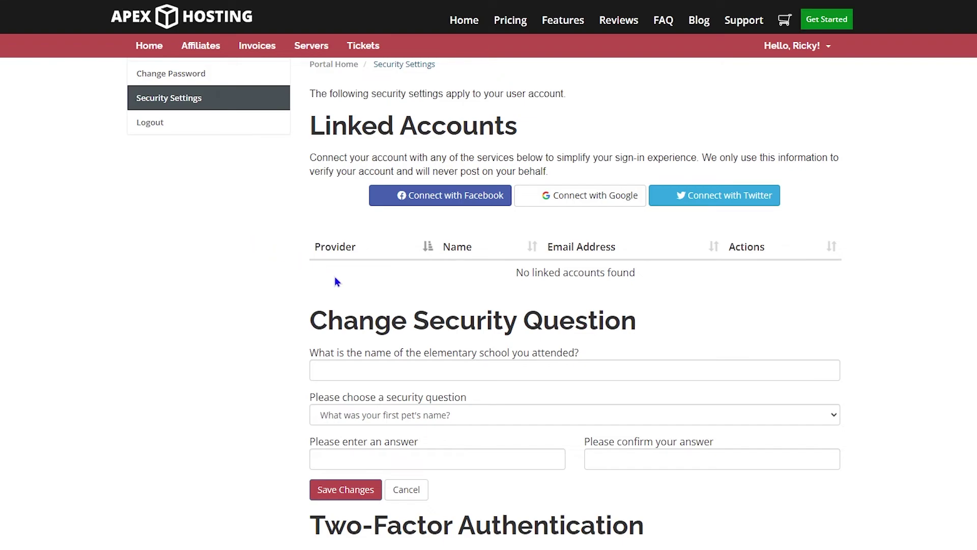
scroll(341, 290, "down", 2)
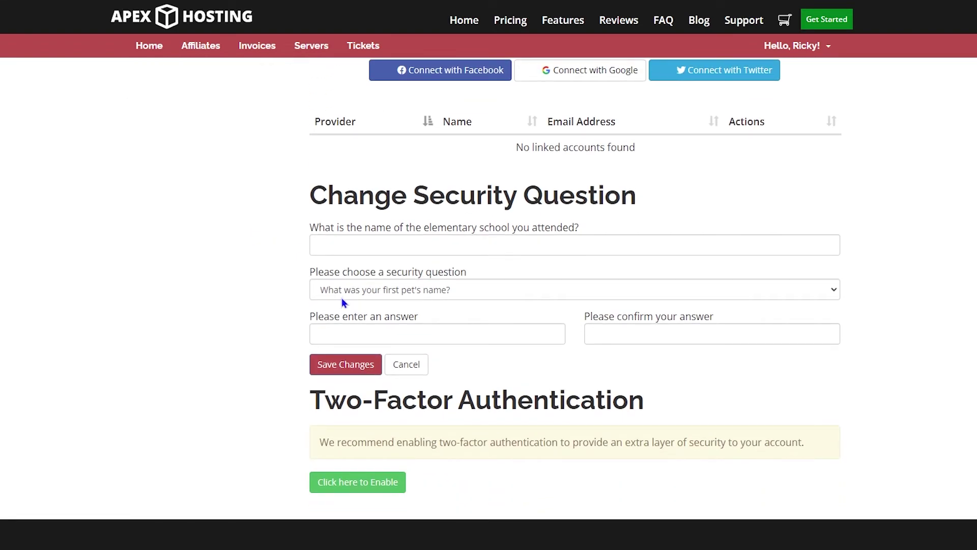
key("Tab")
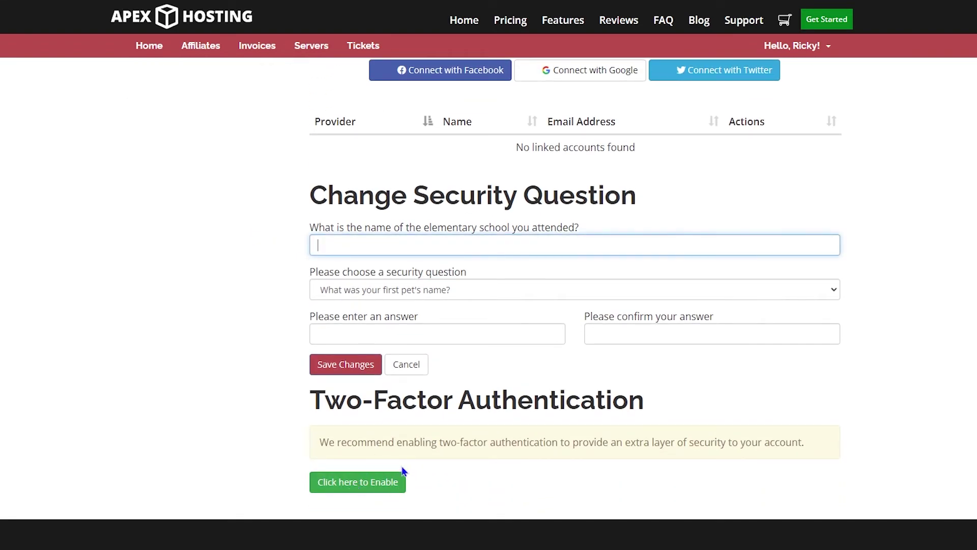
left_click(341, 481)
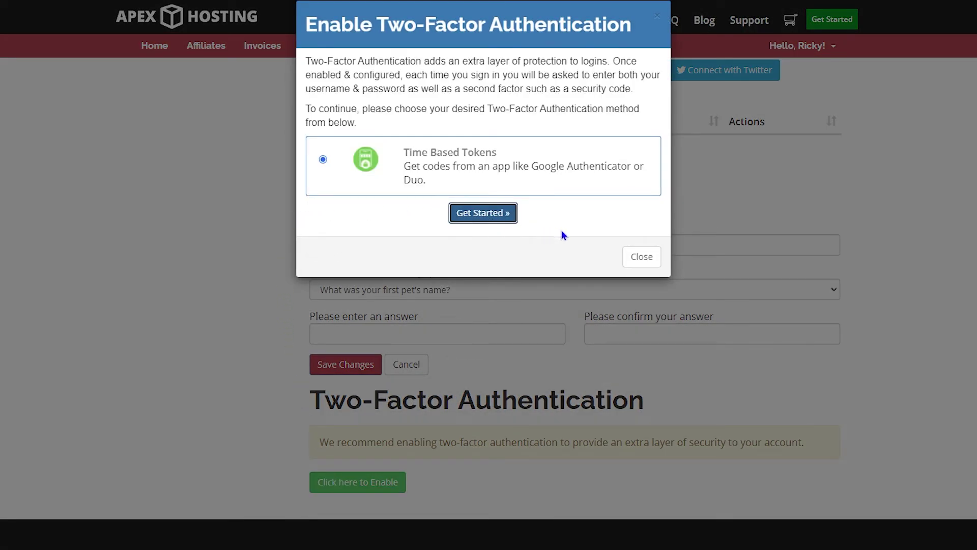
left_click(685, 236)
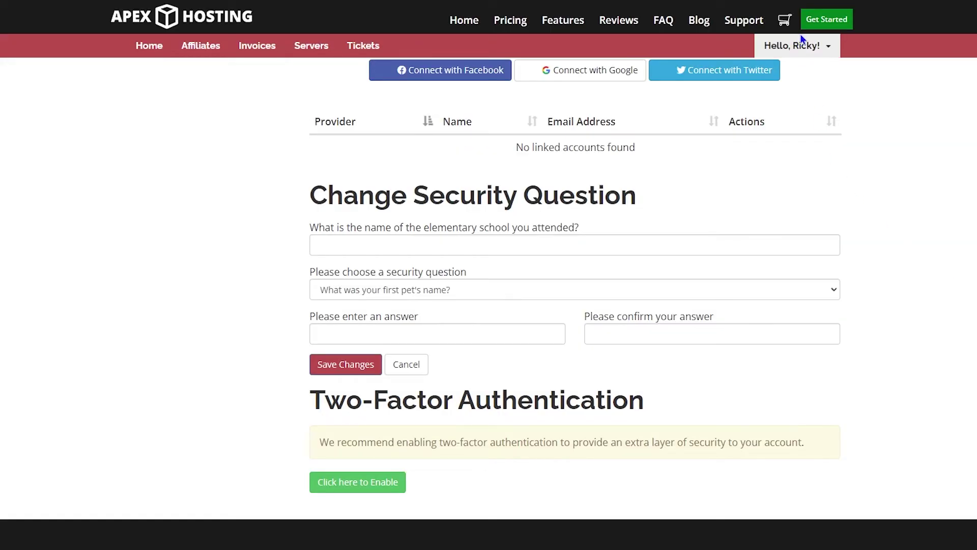
View the account's Email History, which lists four past messages sent to the account
left_click(808, 45)
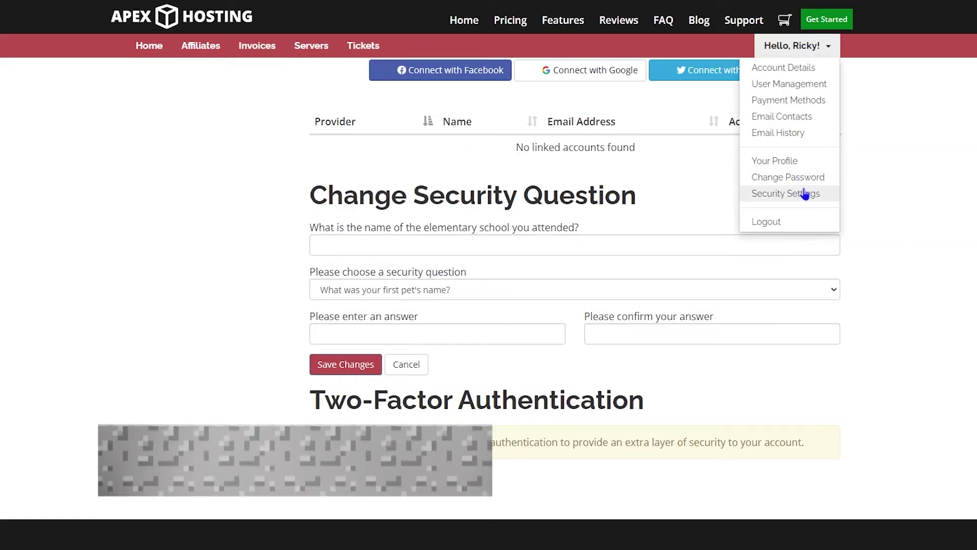
left_click(793, 134)
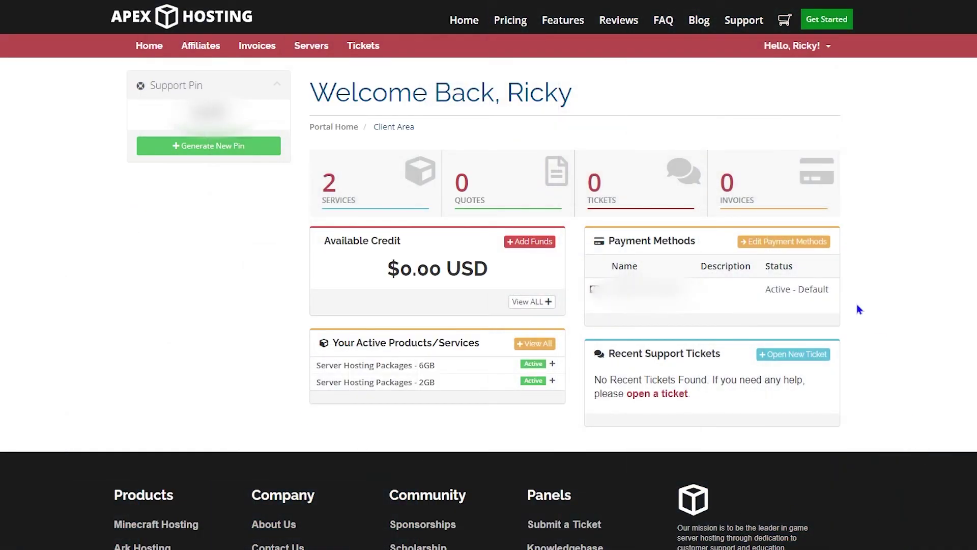
left_click_drag(582, 98, 311, 107)
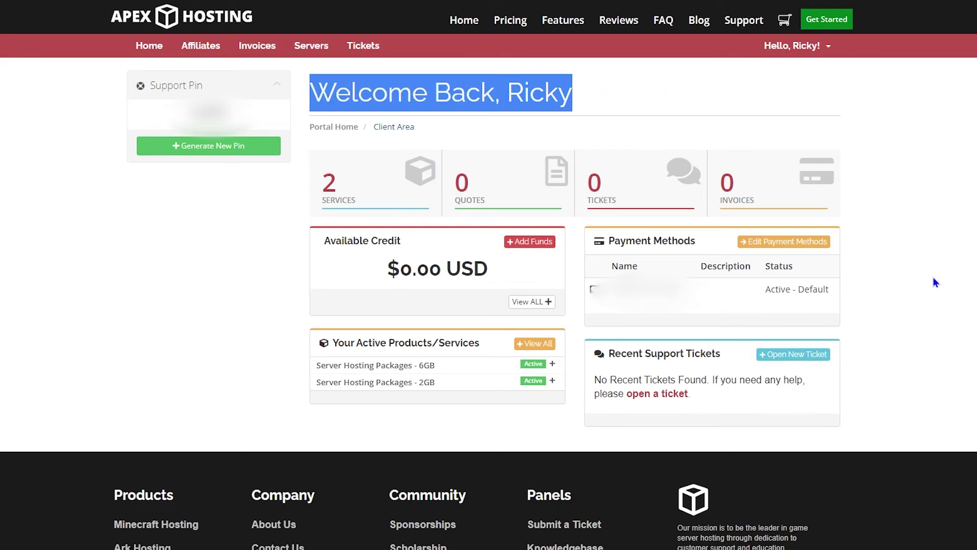